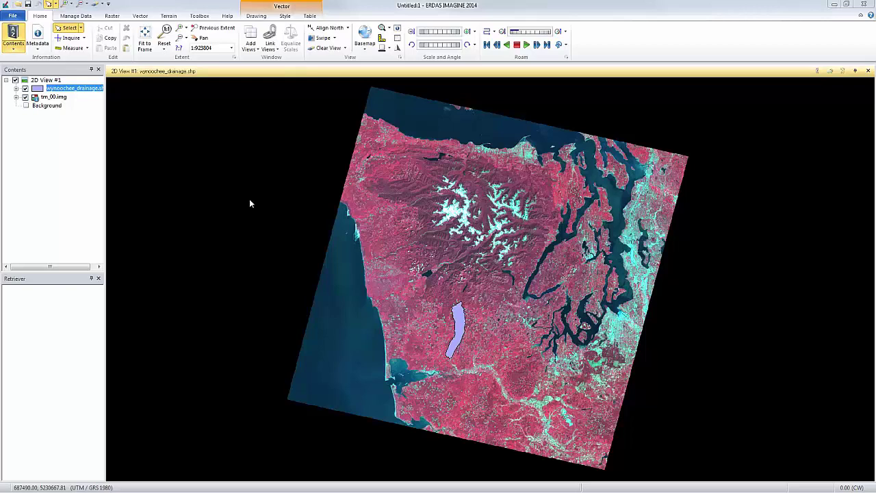
- Switch to the Zoom In tool from the Extent group, with the watershed polygon shown over tm_00.img
left_click(180, 28)
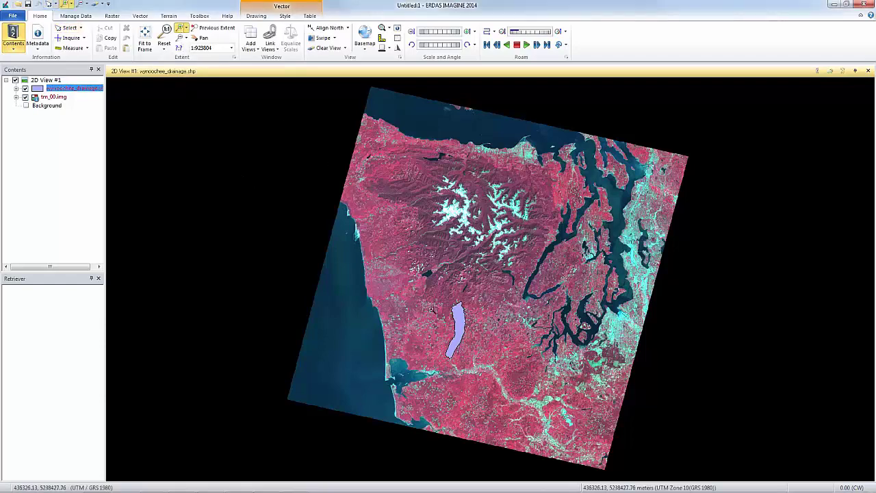
- Zoom into the watershed polygon with a drag box, then select the polygon as a feature
left_click_drag(401, 301, 484, 366)
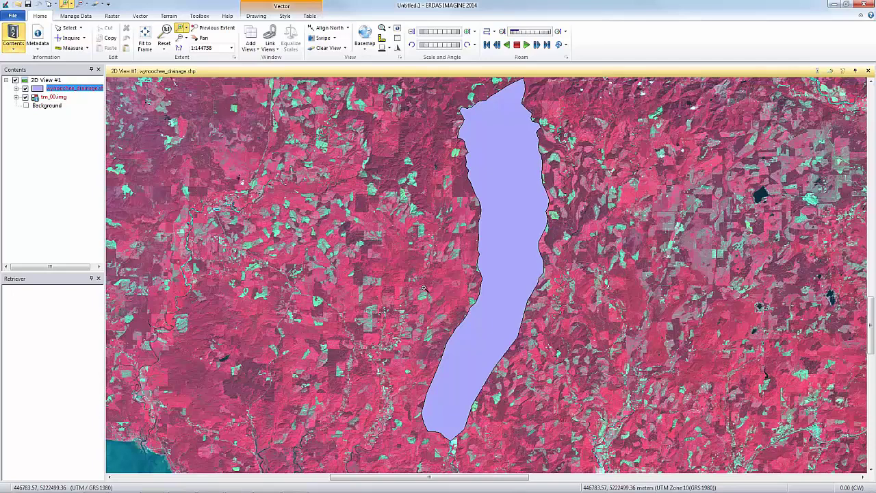
left_click(70, 29)
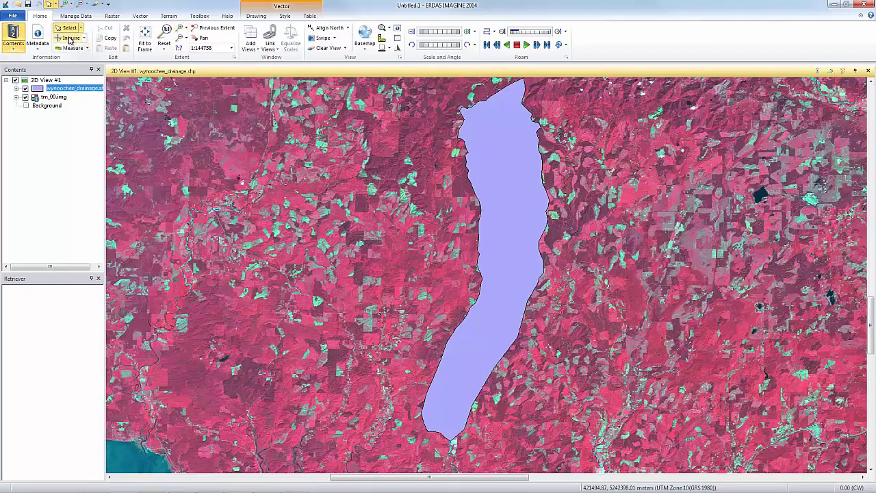
left_click(472, 161)
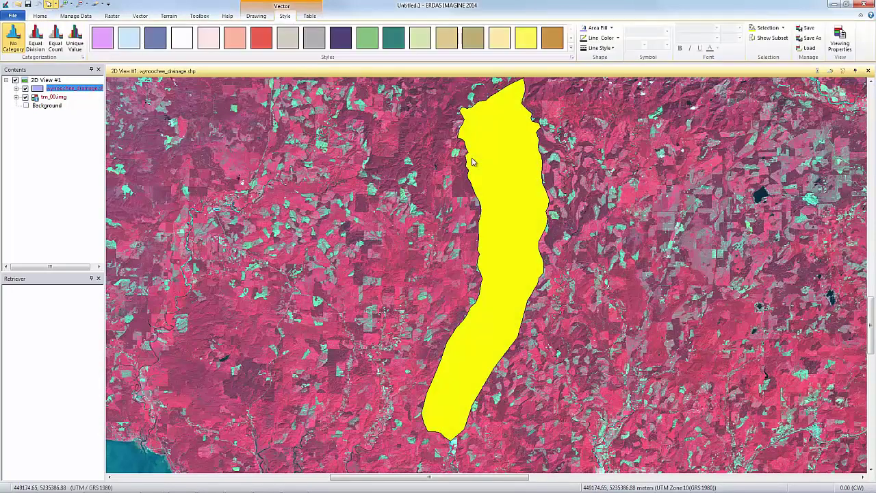
- Paste the selected watershed polygon into 2D View #1 as a new AOI layer
left_click(40, 16)
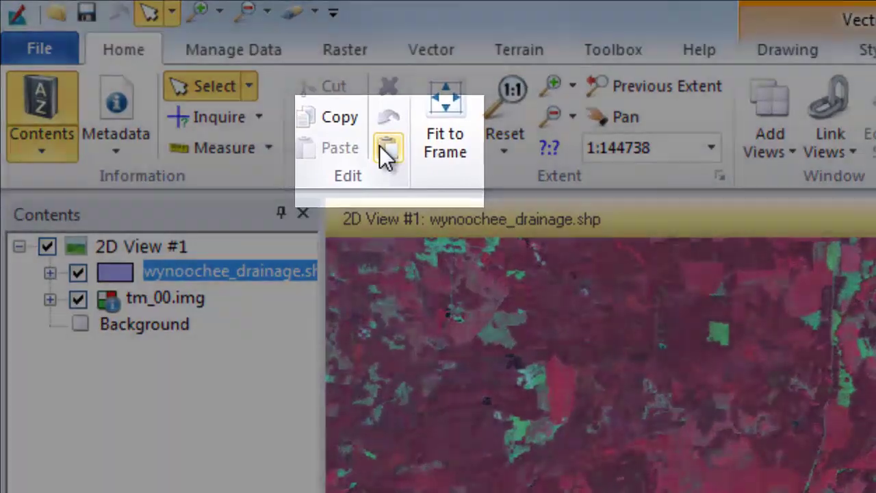
left_click(382, 147)
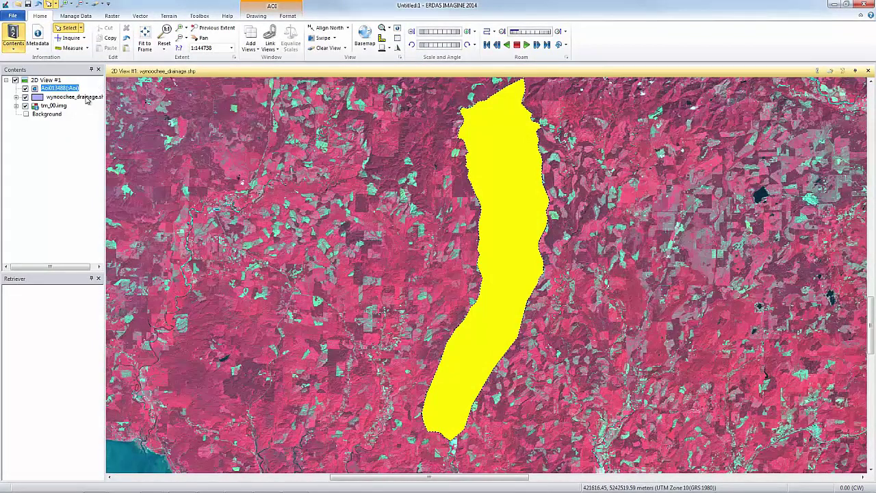
- Remove wynoochee_drainage.shp from the Contents, then select the tm_00.img layer
left_click(87, 100)
right_click(87, 100)
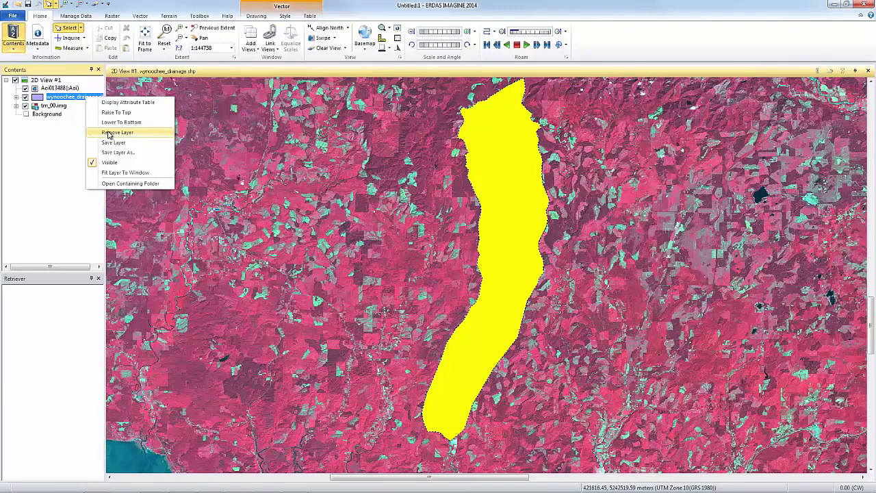
left_click(108, 132)
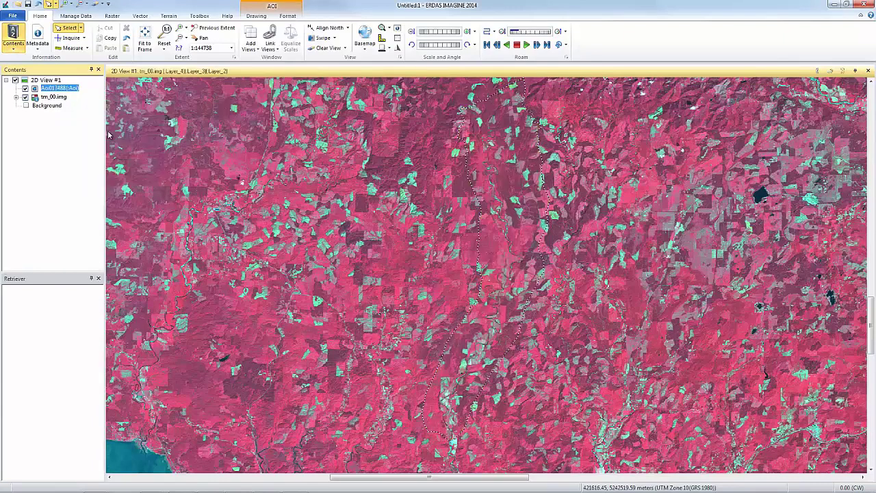
key("Down")
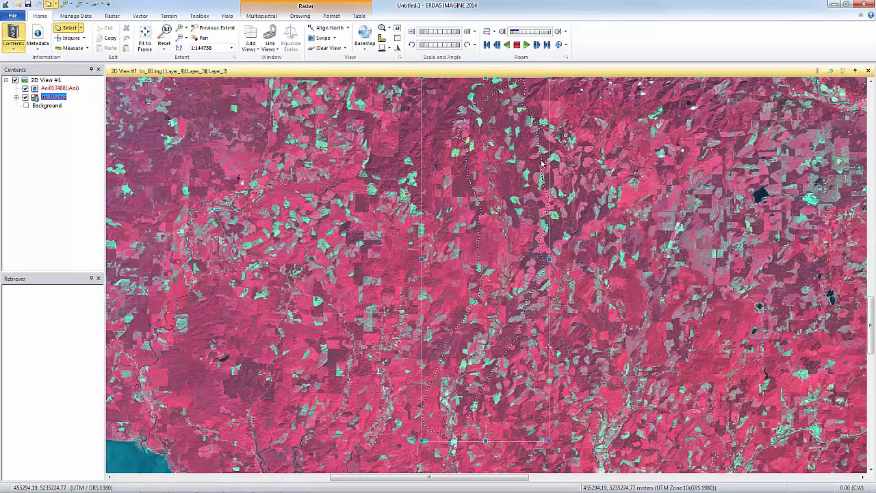
- Style the AOI outline yellow, with foreground and background widths 8 and thickness 5
left_click(541, 162)
left_click(482, 58)
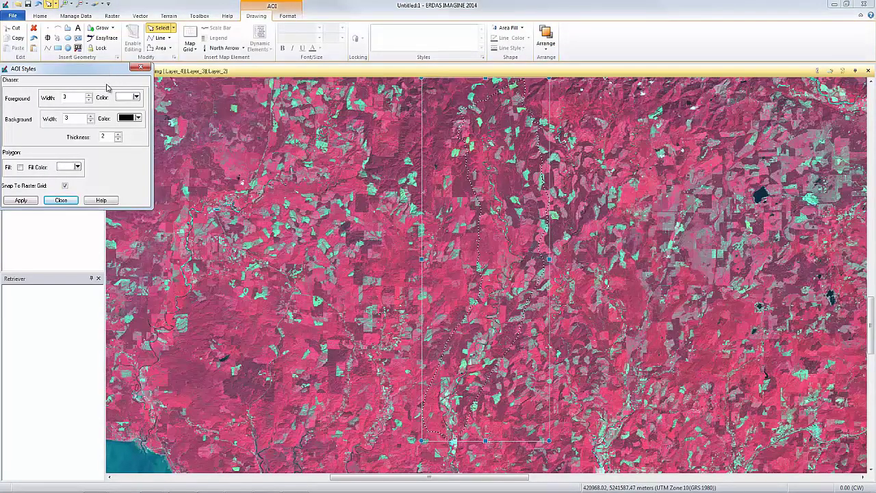
left_click(88, 96)
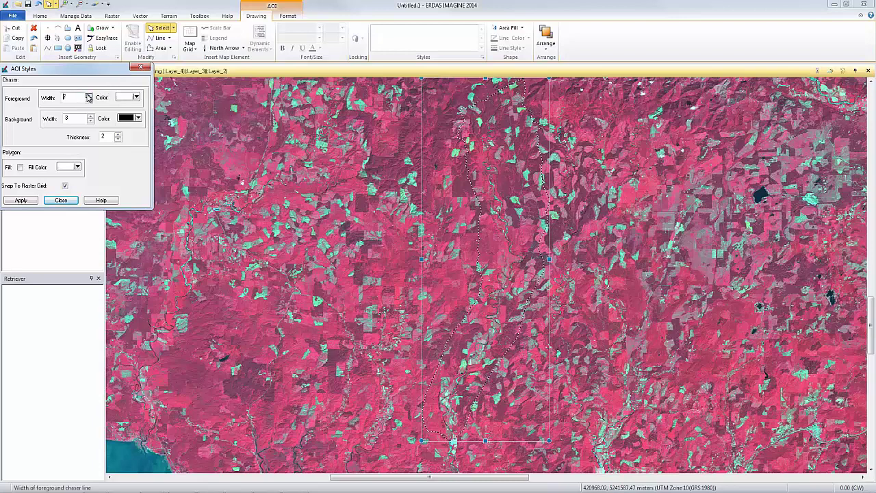
left_click(89, 98)
left_click(136, 97)
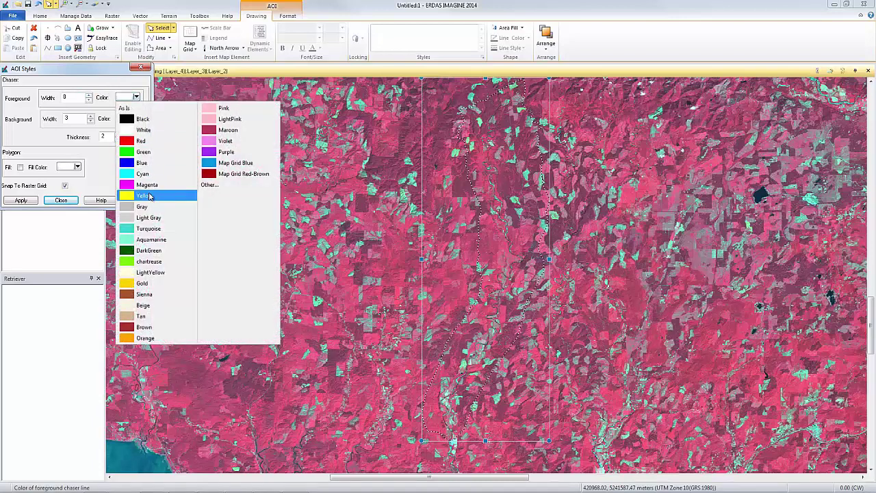
left_click(149, 196)
left_click(91, 116)
left_click(91, 117)
left_click(118, 134)
left_click(118, 134)
left_click(118, 134)
left_click(38, 200)
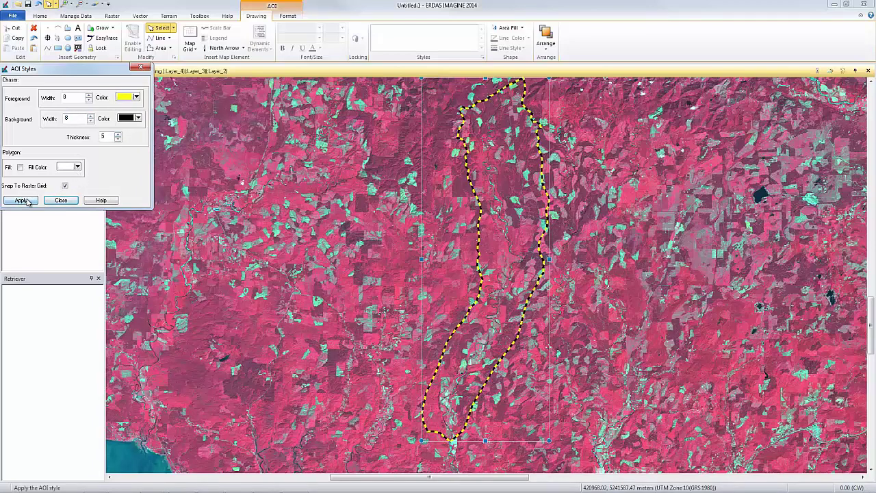
left_click(60, 200)
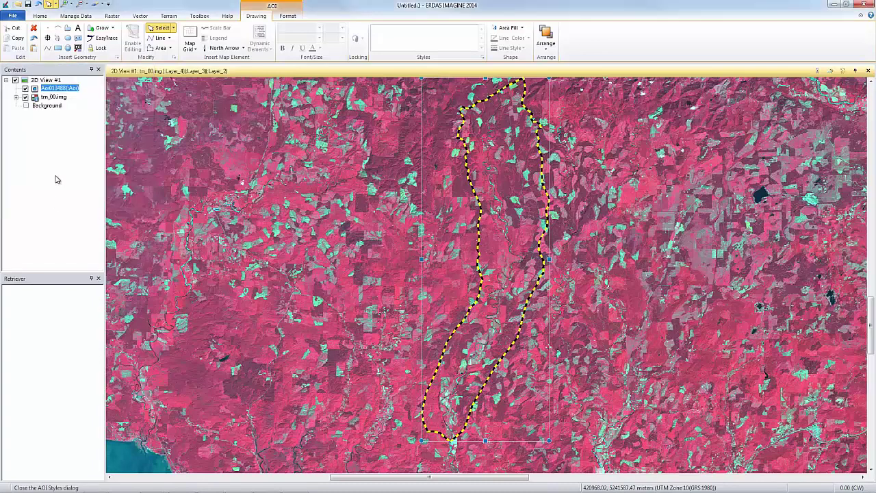
- Save the AOI layer as 'wynoches' .aoi in the outputs folder
left_click(15, 16)
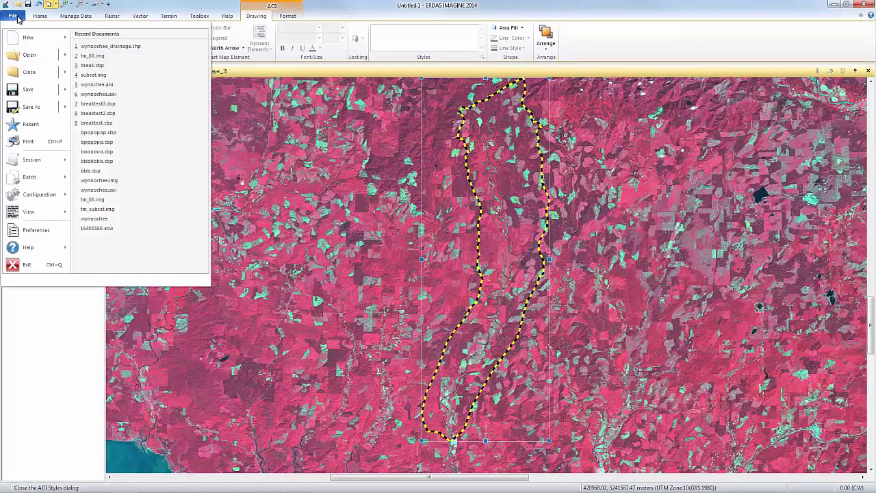
mouse_move(31, 106)
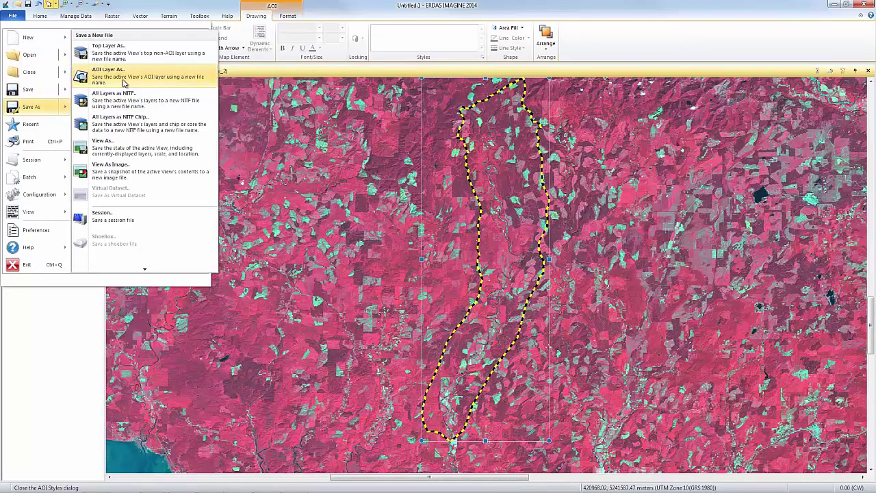
left_click(123, 83)
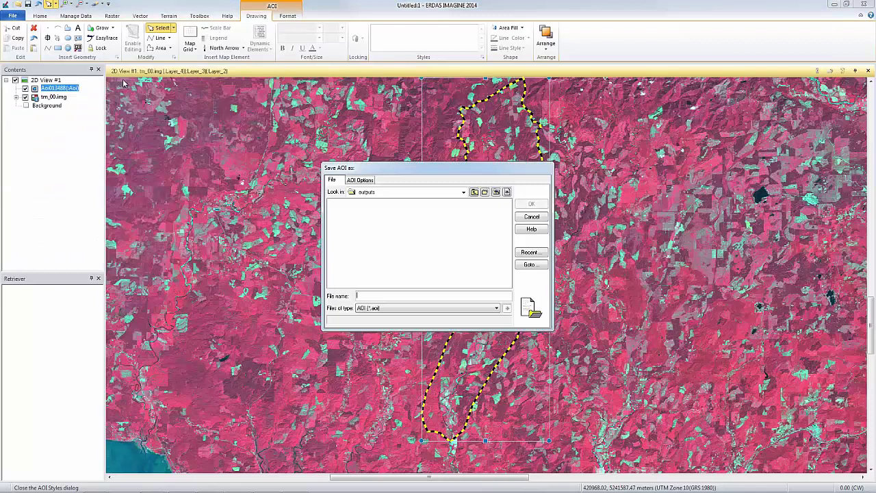
type("wynoches")
key("Return")
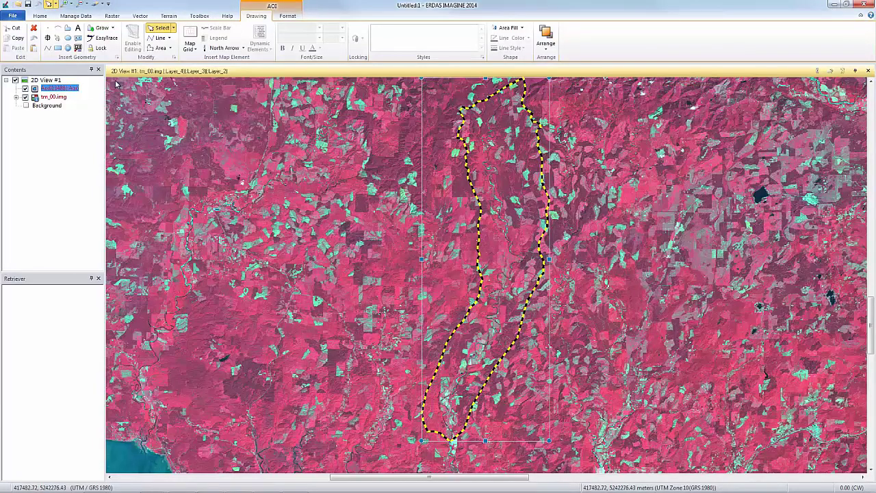
- Start the Create Subset Image tool from Raster's Subset & Chip options
left_click(111, 16)
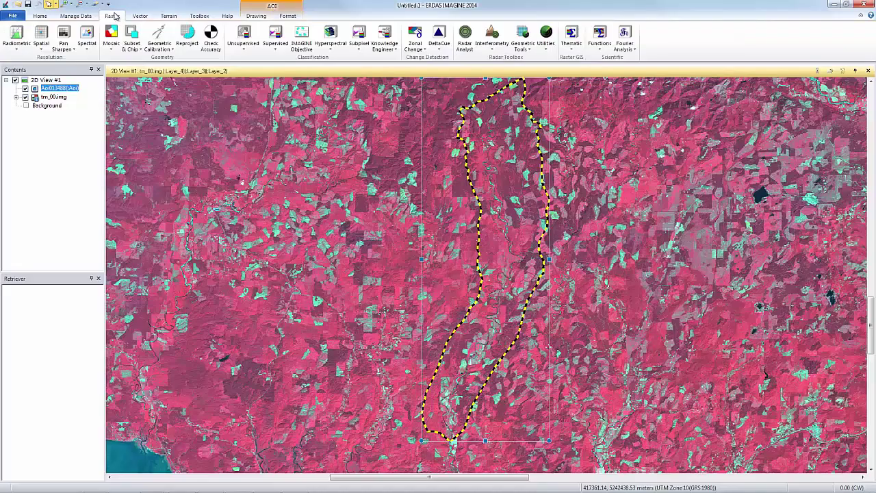
left_click(132, 46)
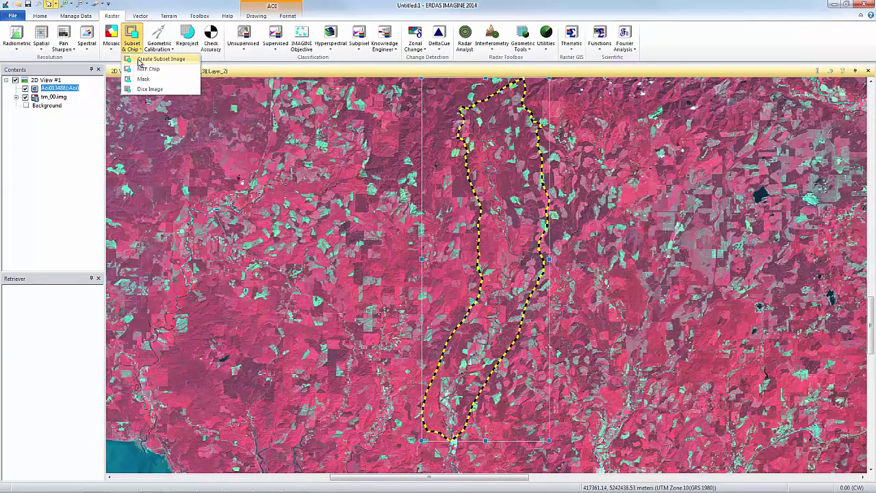
left_click(139, 59)
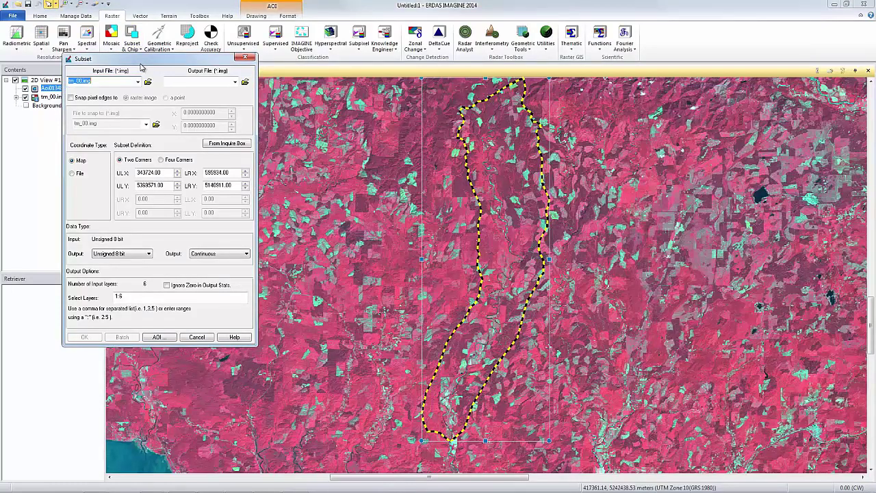
- Name the output subset.img, check Ignore Zero in Output Stats, and bring up Choose AOI
left_click(245, 82)
type("subs")
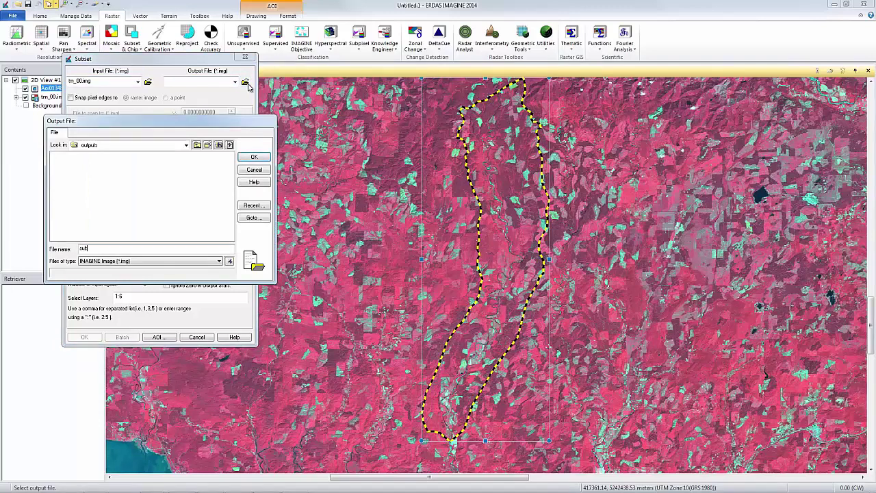
type("et")
key("Return")
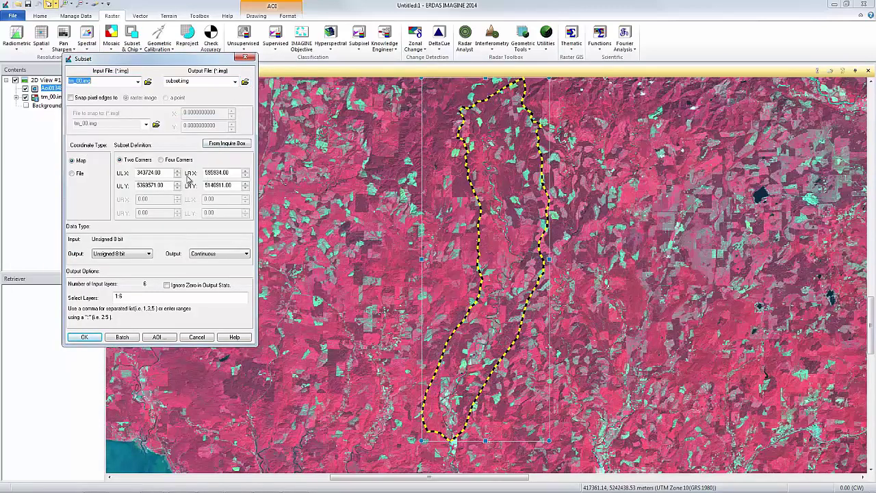
left_click(167, 285)
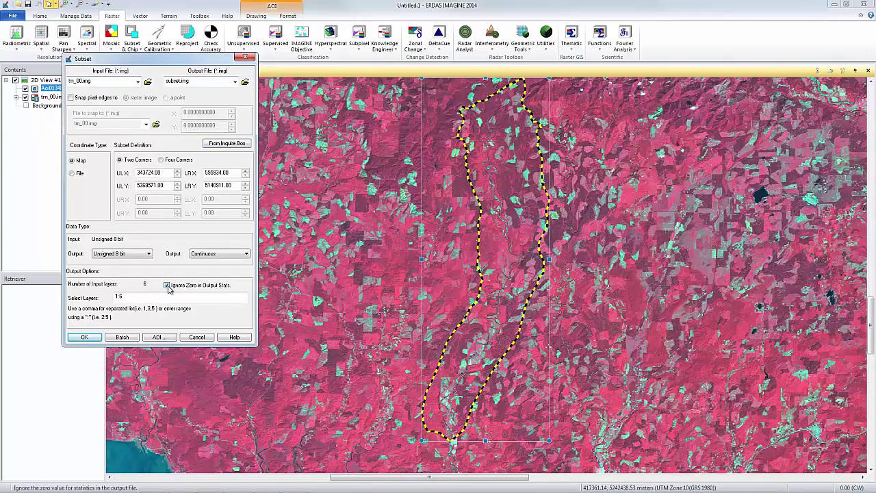
left_click(156, 338)
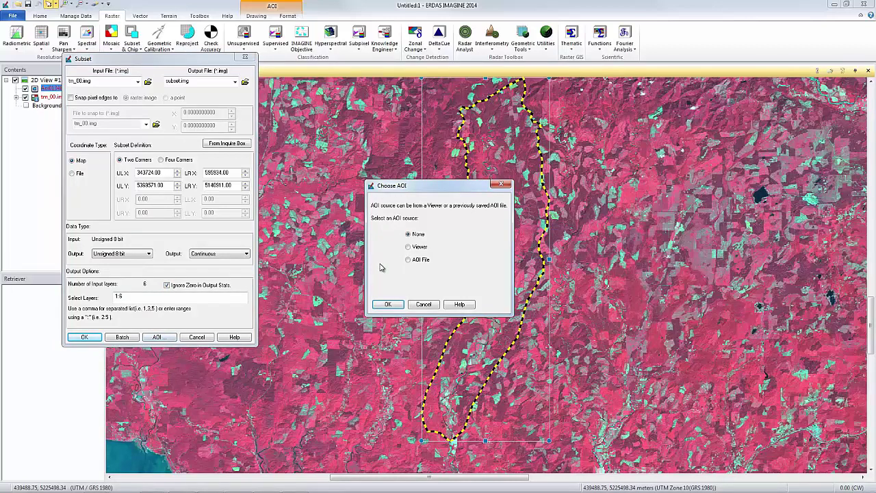
- Use the viewer's AOI as the subset boundary and run the subset job
left_click(408, 247)
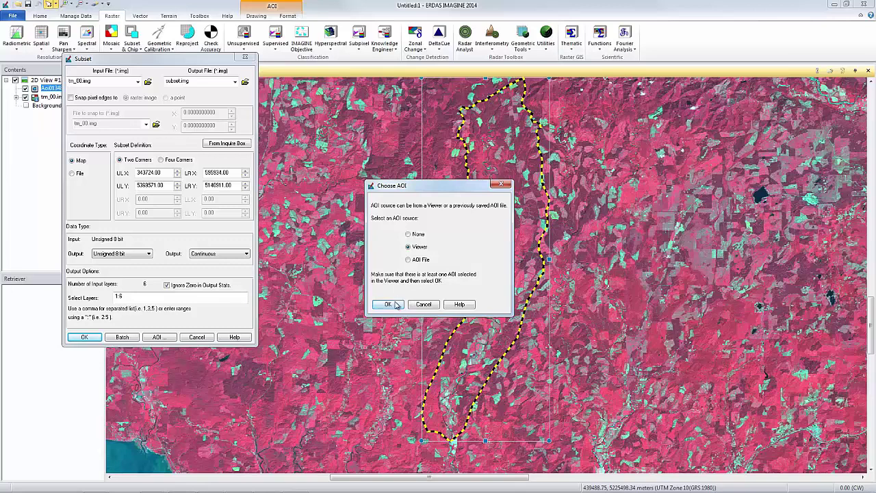
left_click(393, 305)
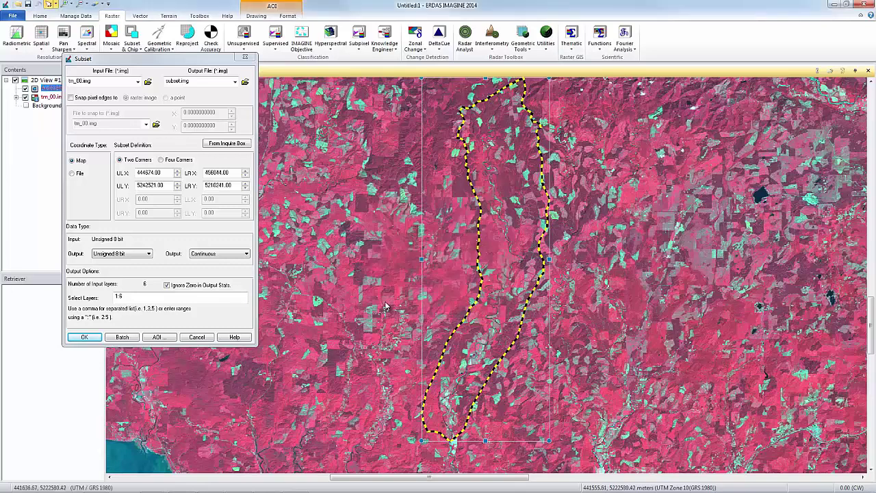
left_click(85, 337)
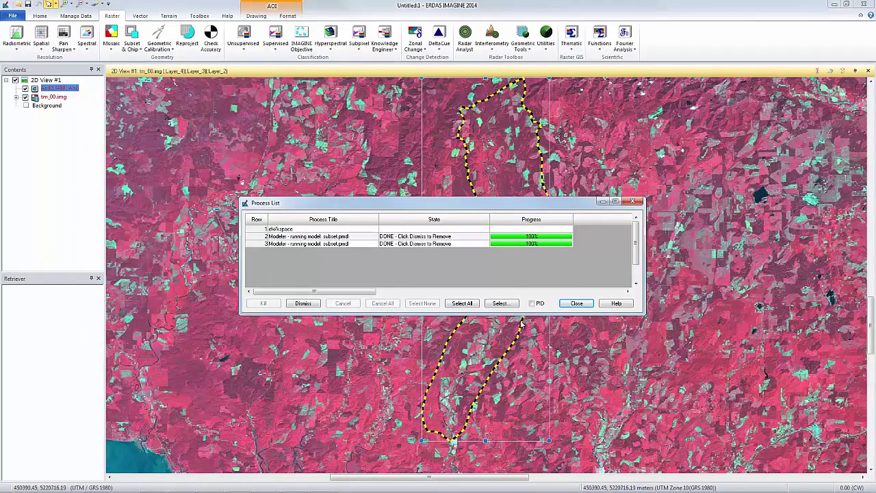
- Close the Process List, create a second 2D view, and open subset.img from recent documents
left_click(575, 303)
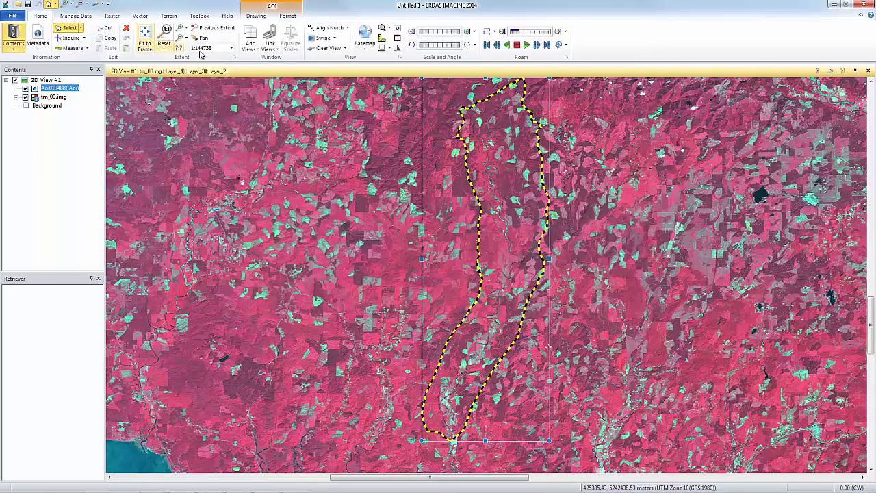
left_click(249, 48)
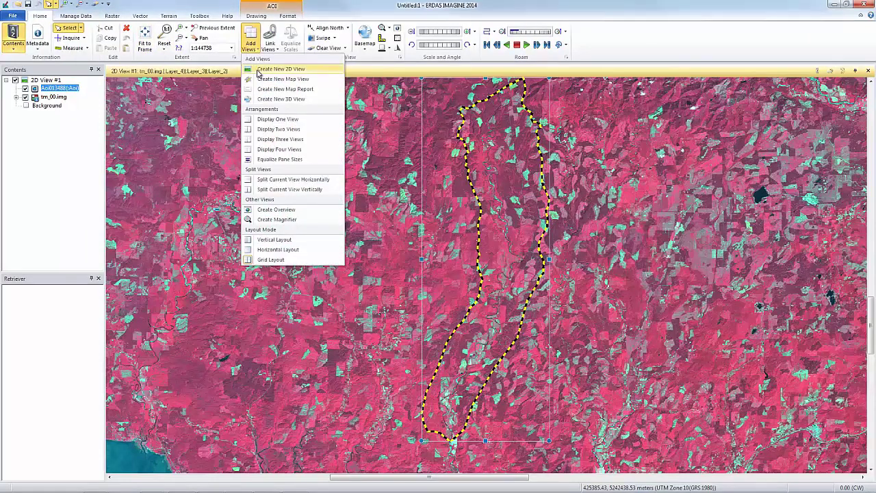
left_click(259, 70)
left_click(15, 15)
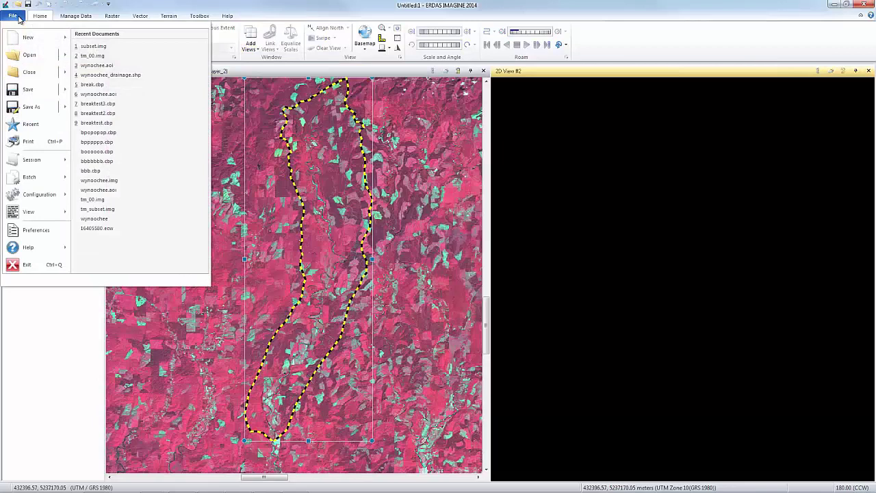
left_click(93, 46)
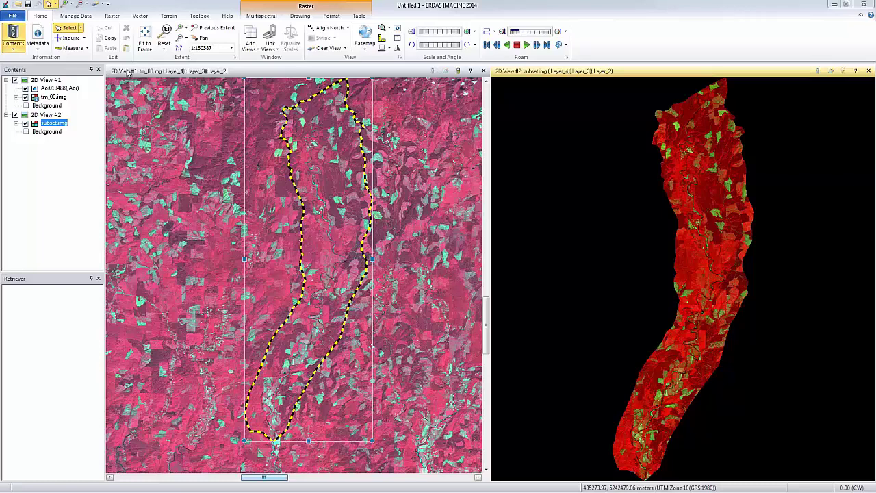
- Save tm_00.img's contrast breakpoints as 'break' from the Breakpoint Editor, then close it
left_click(53, 97)
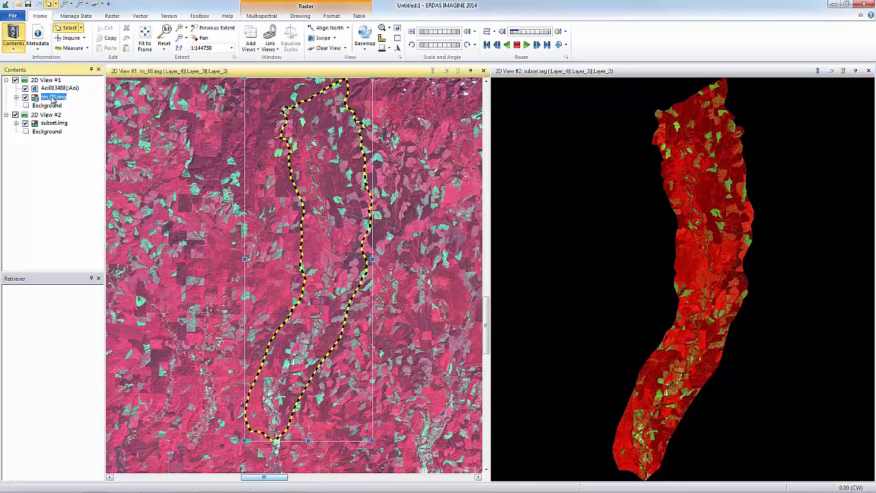
left_click(262, 16)
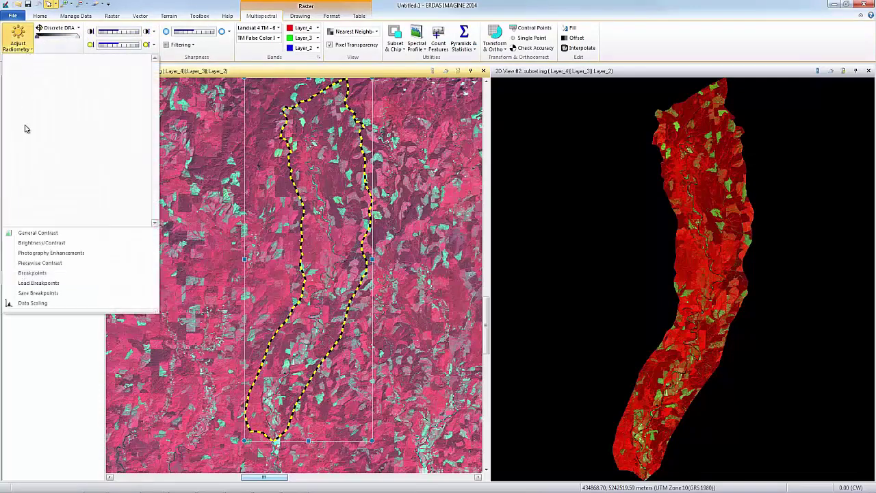
left_click(32, 273)
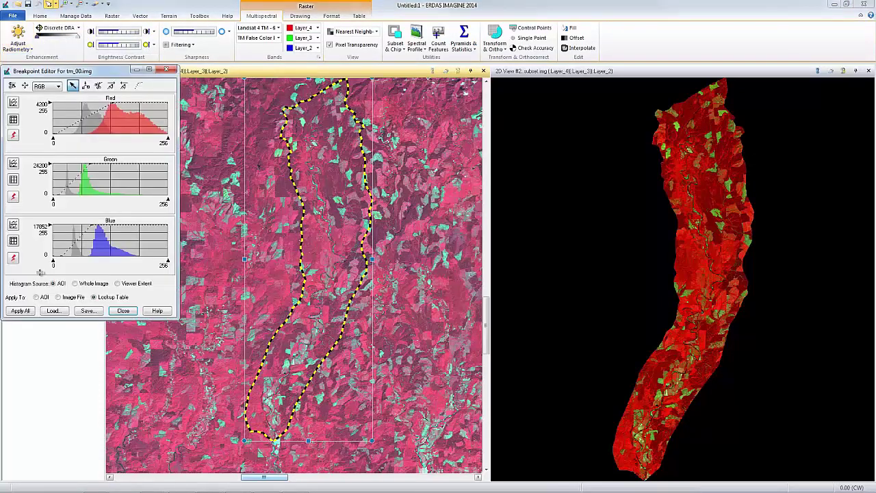
left_click(87, 311)
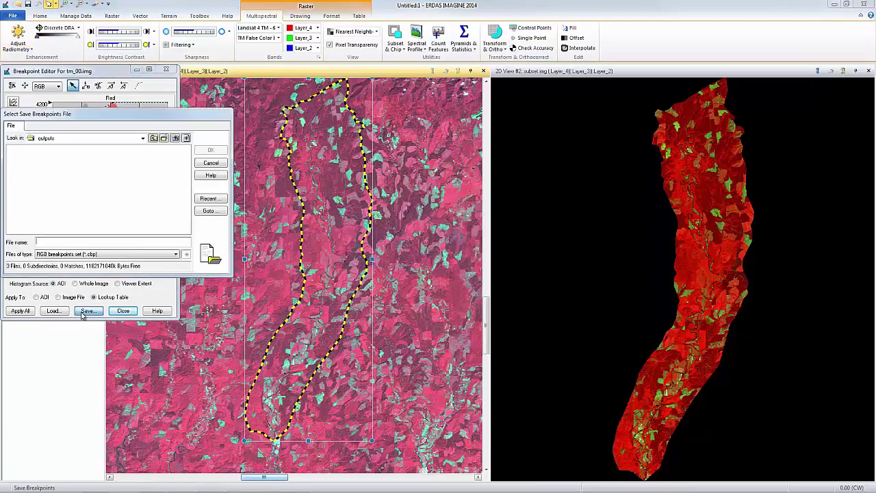
type("break")
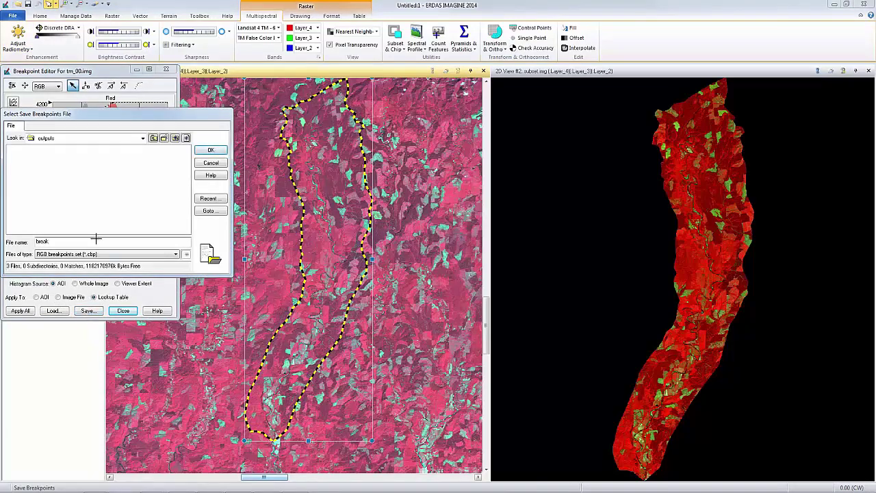
key("Return")
left_click(123, 311)
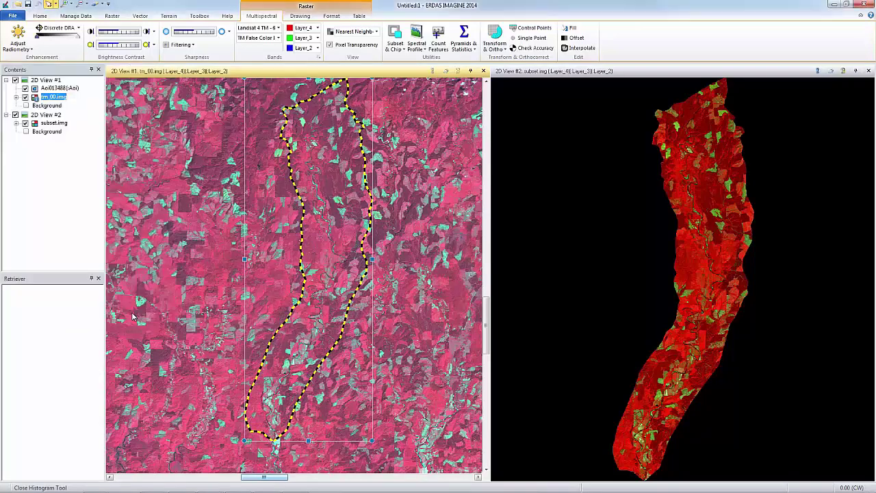
- Load the break.cbp breakpoints from the outputs folder onto subset.img in the second view
left_click(53, 123)
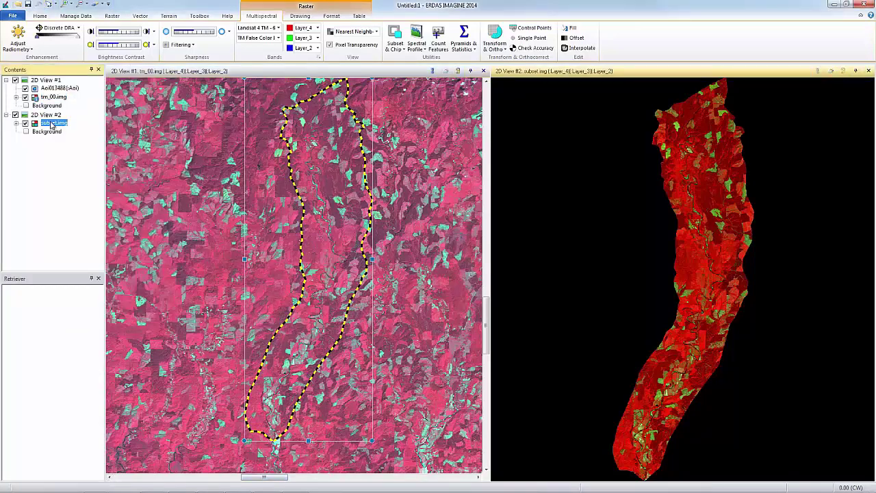
left_click(18, 48)
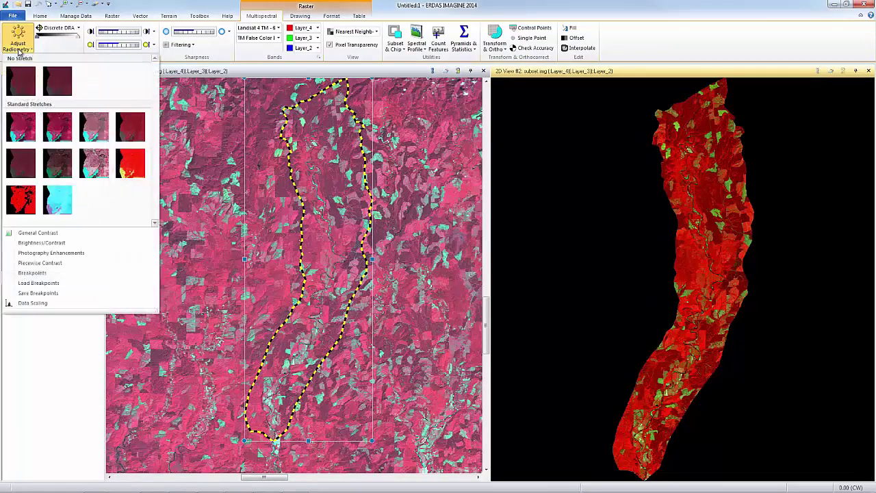
left_click(39, 284)
left_click(344, 203)
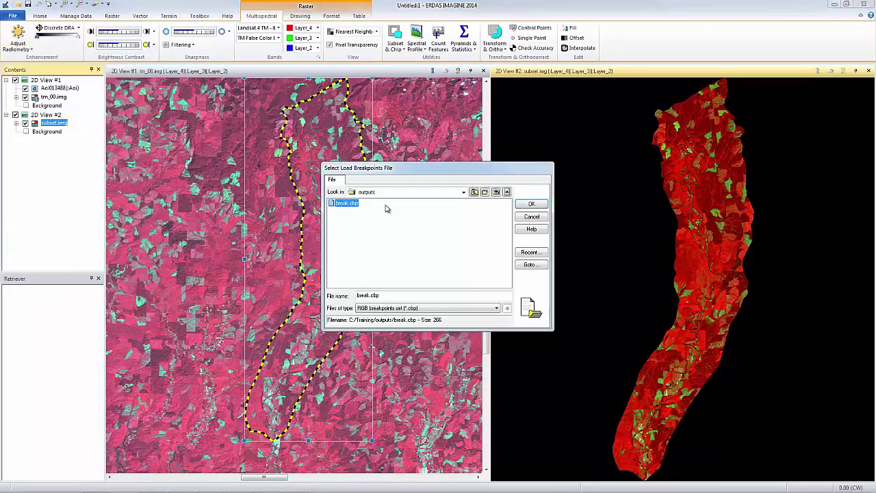
left_click(531, 204)
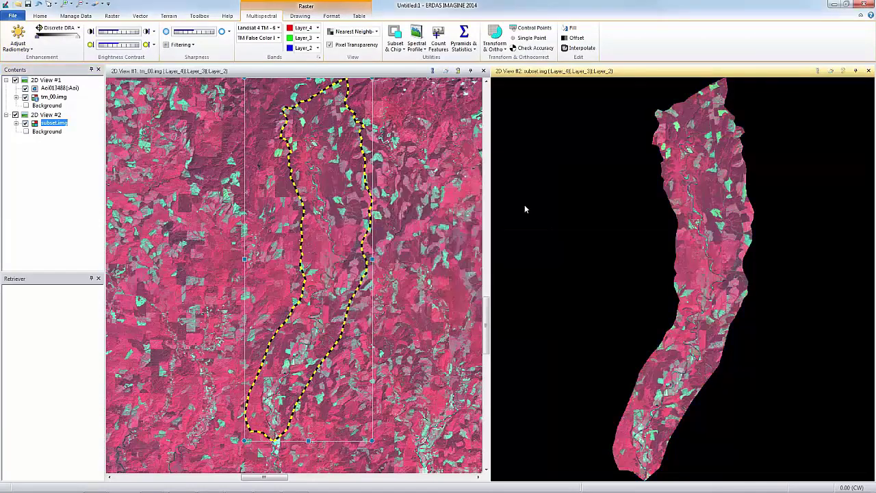